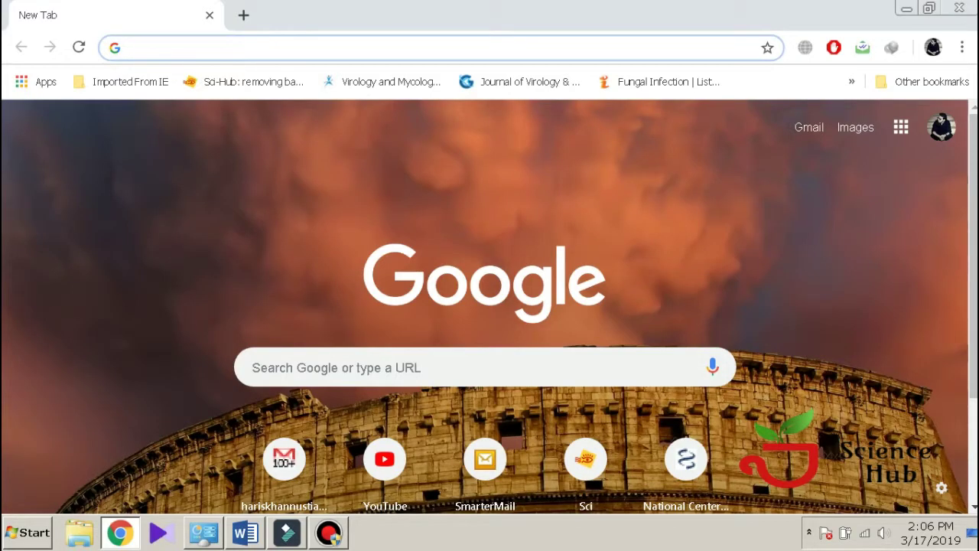
Step: Load the Primer3web 4.1.0 input page at primer3.ut.ee via the 'prime 3' address-bar suggestion
text(prime 3)
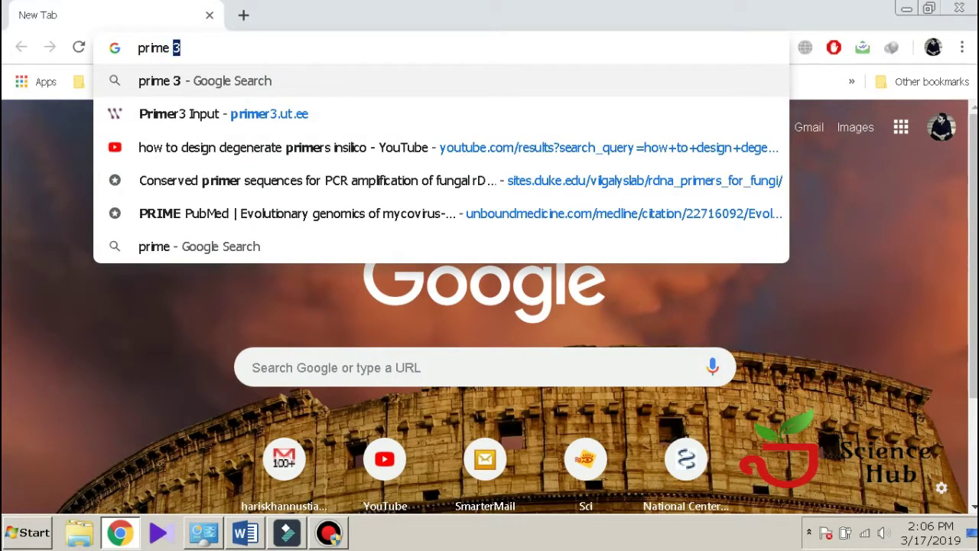
key(Down)
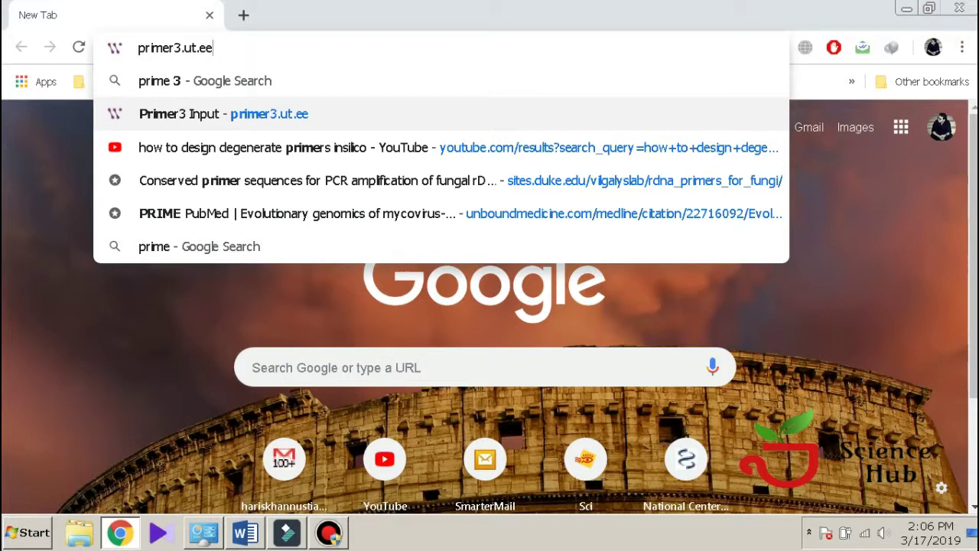
key(Return)
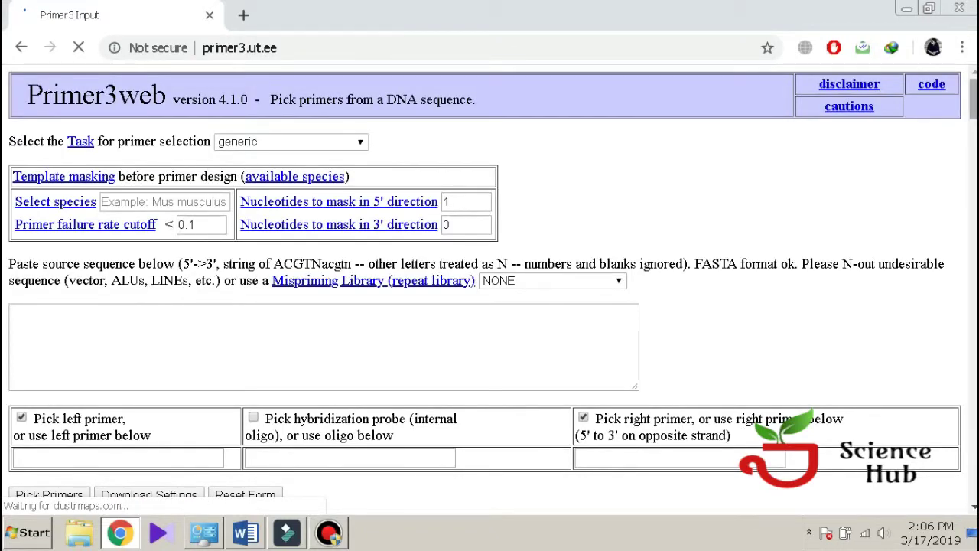
Step: Copy the selected FASTA DNA sequence from the Word document 'seq'
scroll(485, 275, down, 1)
scroll(490, 283, down, 6)
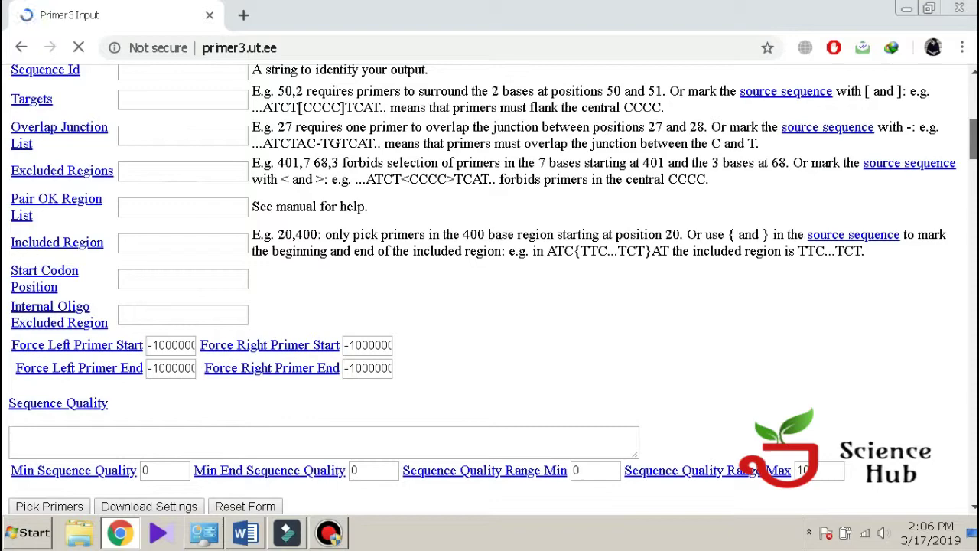
scroll(490, 283, down, 5)
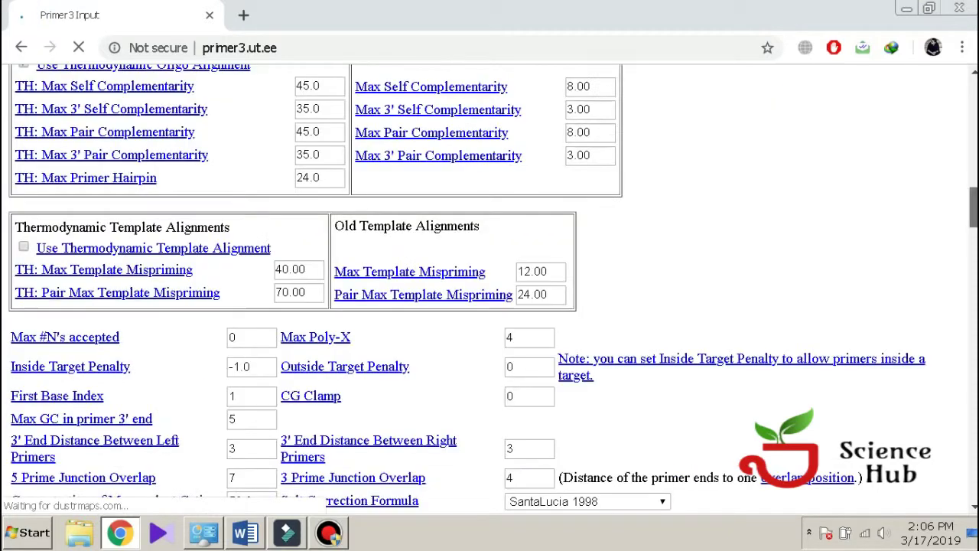
scroll(489, 283, up, 15)
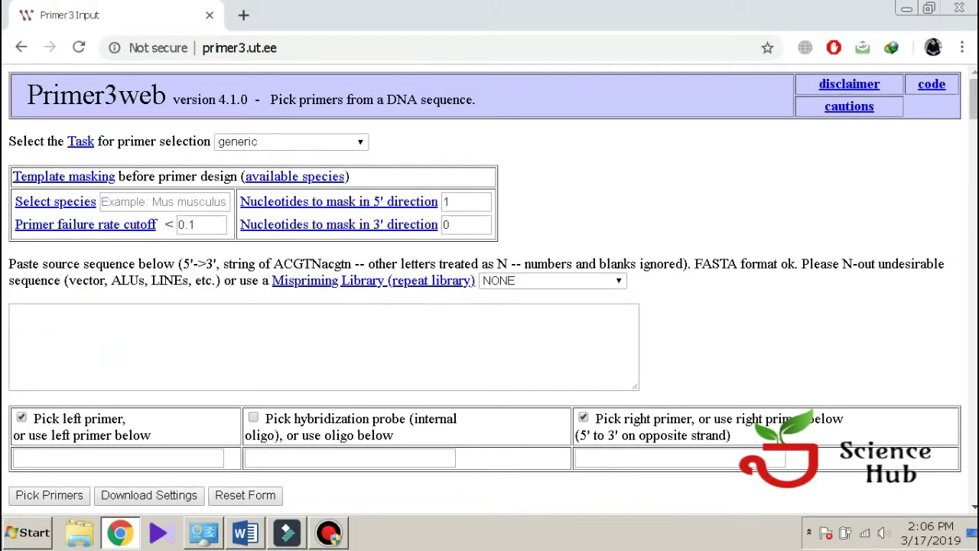
mouse_move(245, 532)
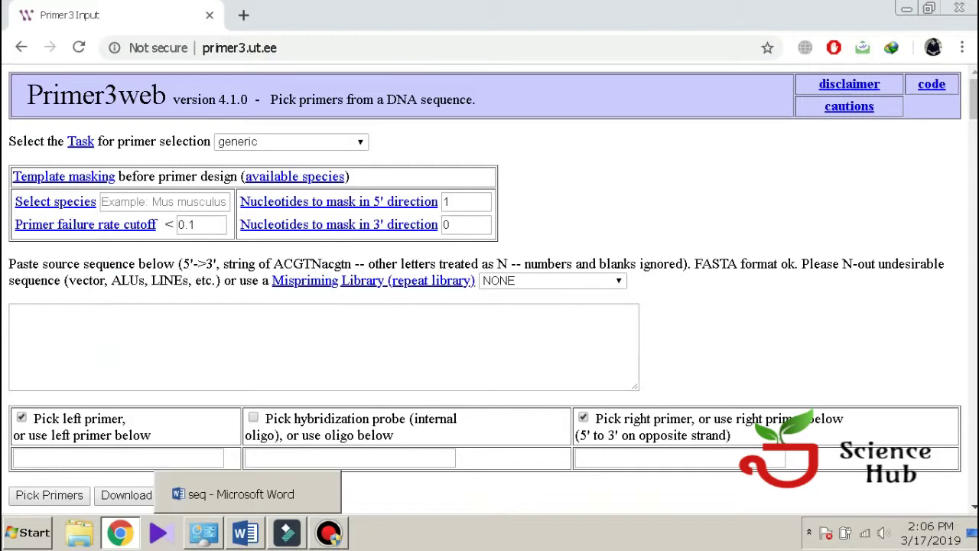
click(245, 533)
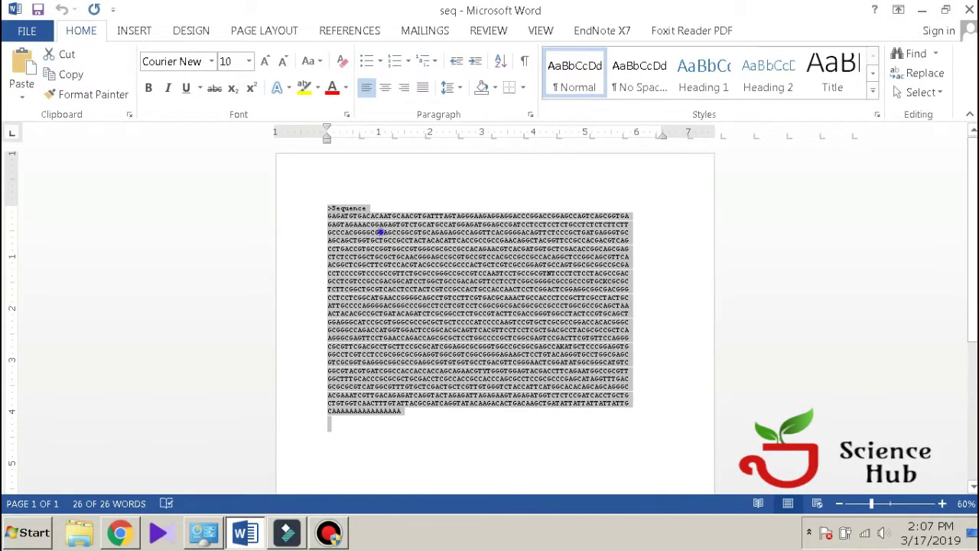
right_click(382, 231)
click(411, 265)
Step: Paste the copied DNA sequence into Primer3web's empty source sequence box
click(120, 532)
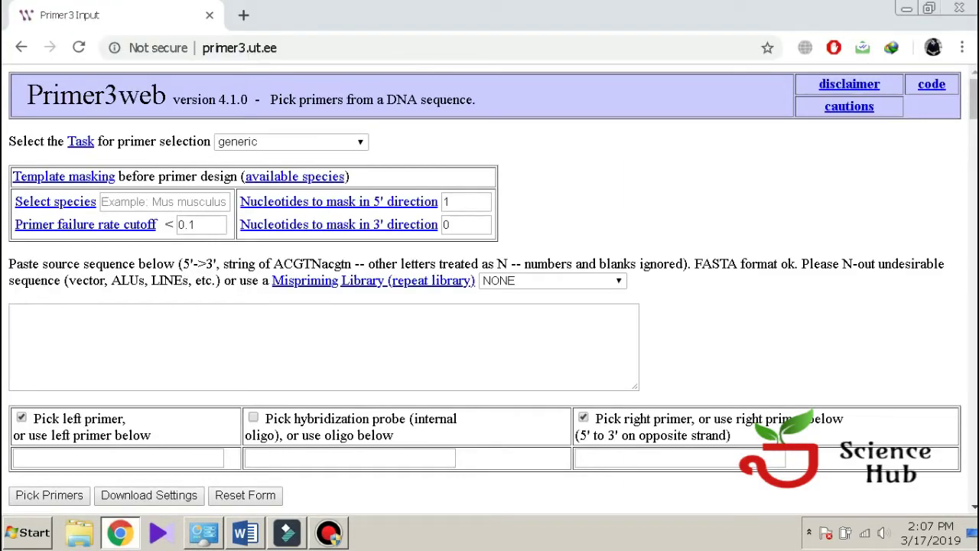
click(75, 331)
right_click(74, 330)
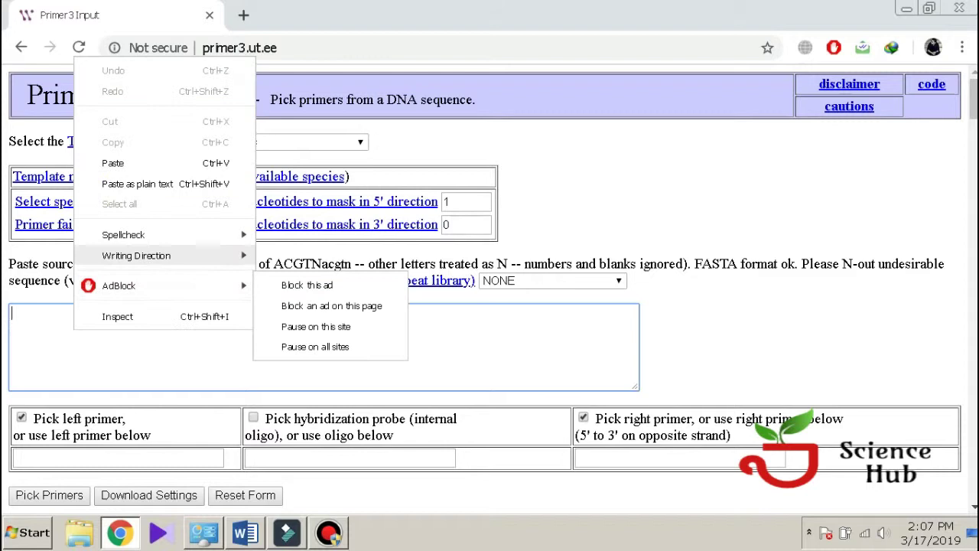
click(153, 162)
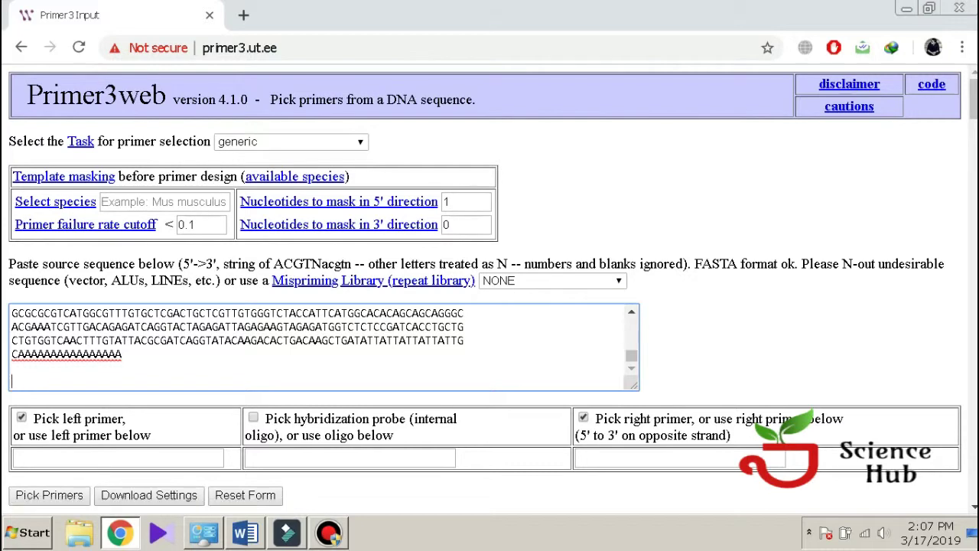
Step: Set the Sequence Id to 'primers' using the autocomplete suggestion
scroll(485, 291, down, 2)
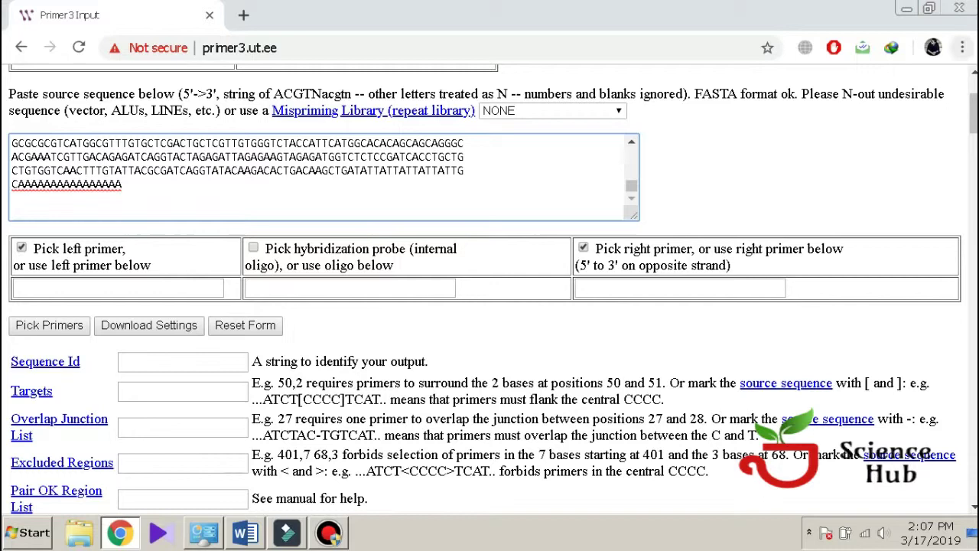
scroll(489, 291, down, 2)
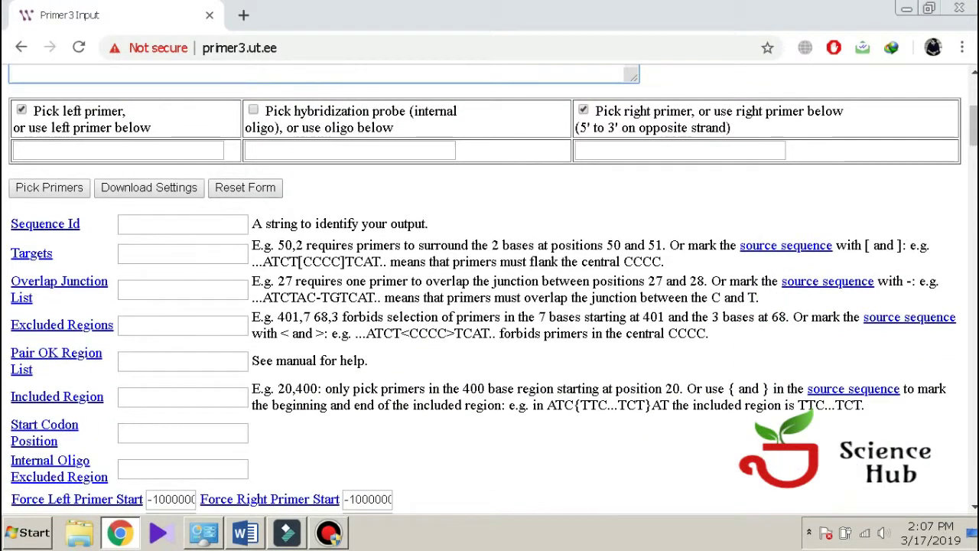
click(149, 222)
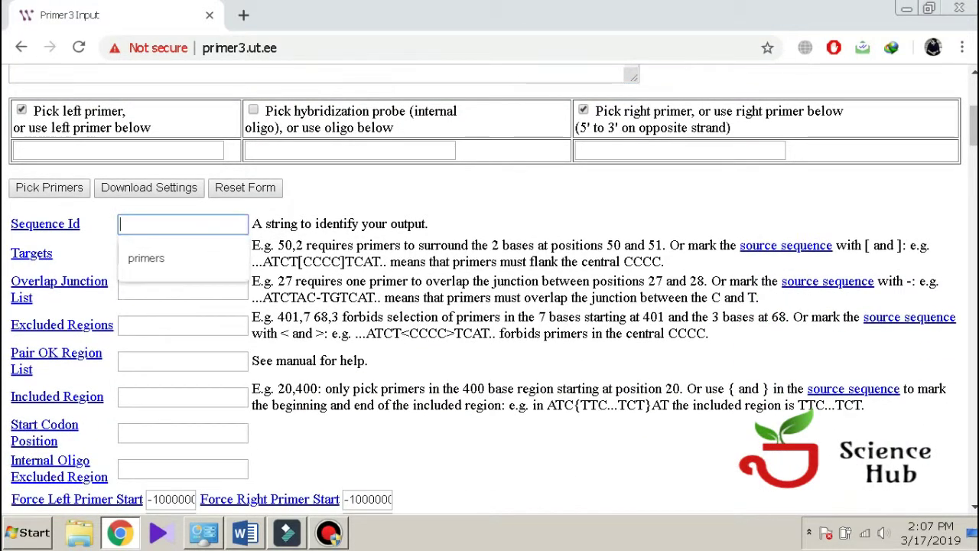
key(Down)
click(157, 257)
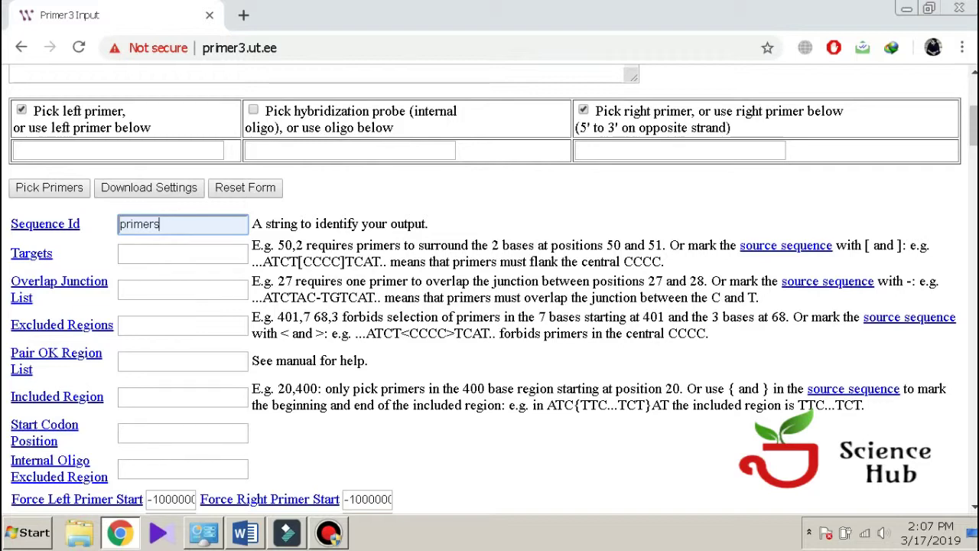
Step: Change Primer Size Max from 23 to 24
scroll(489, 306, down, 3)
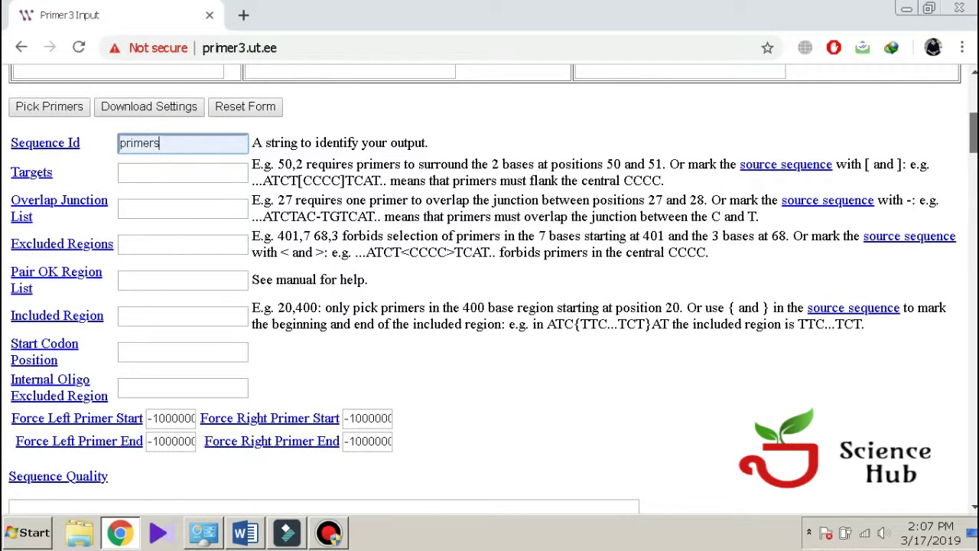
scroll(485, 281, down, 5)
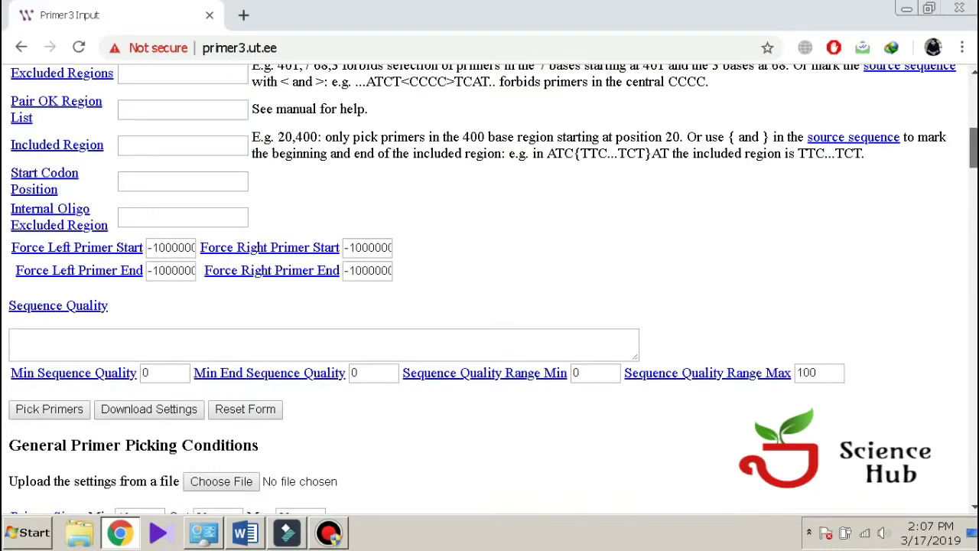
scroll(490, 290, down, 5)
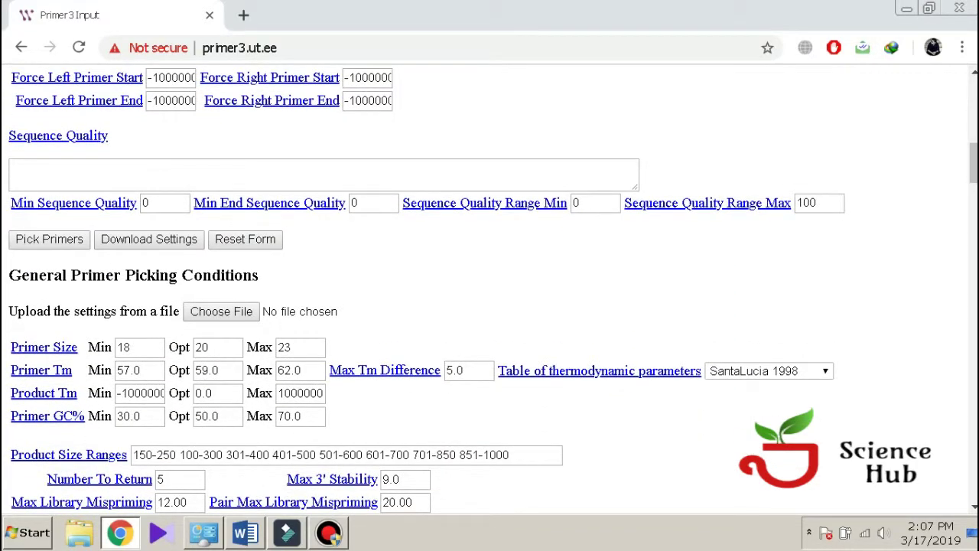
click(146, 348)
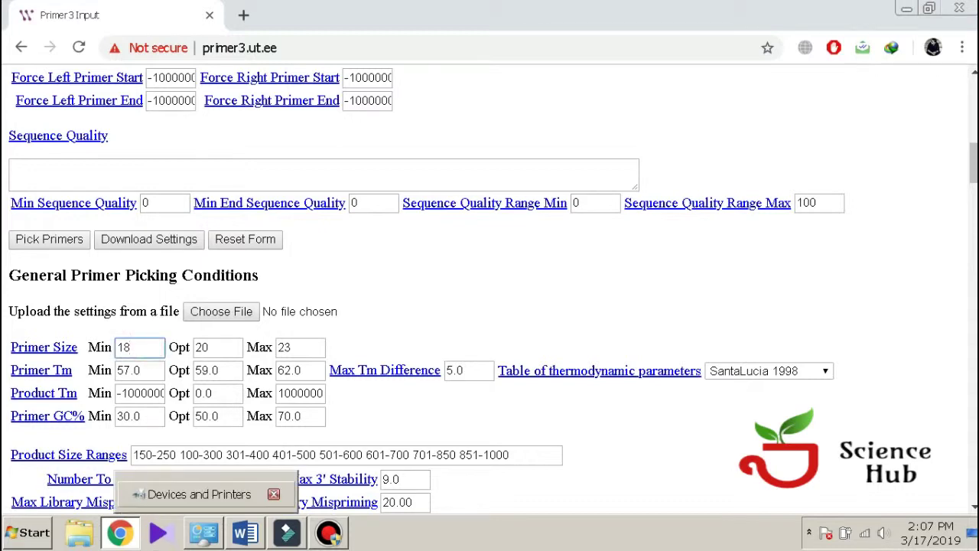
click(306, 346)
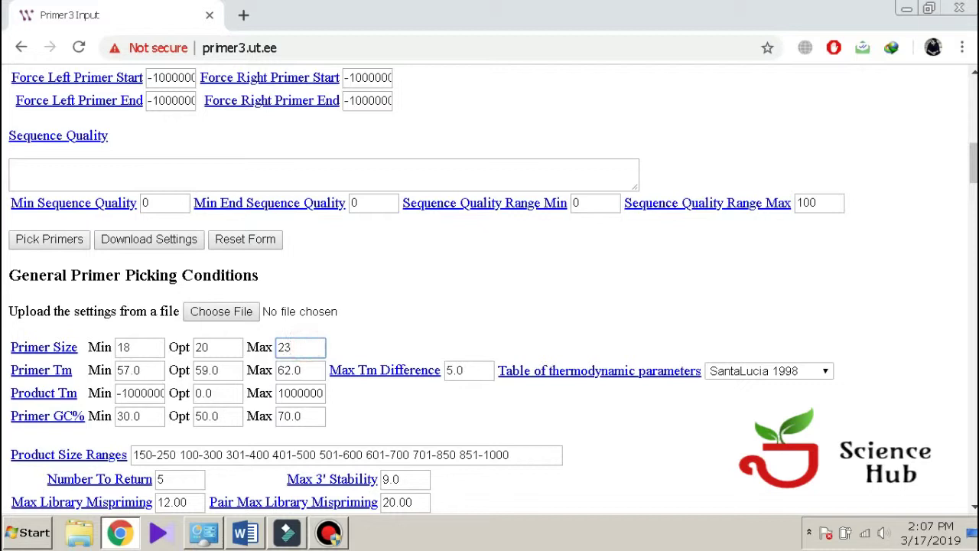
key(BackSpace)
text(4)
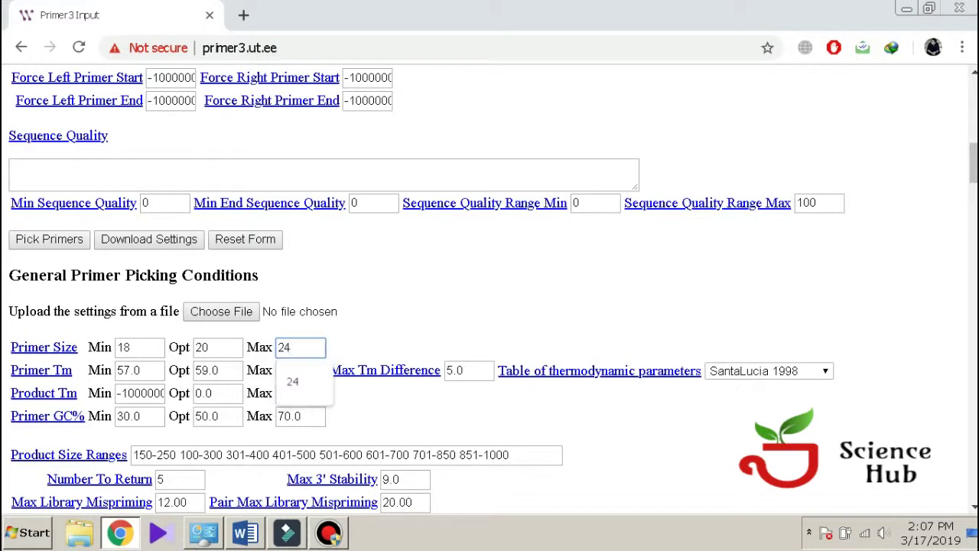
key(Escape)
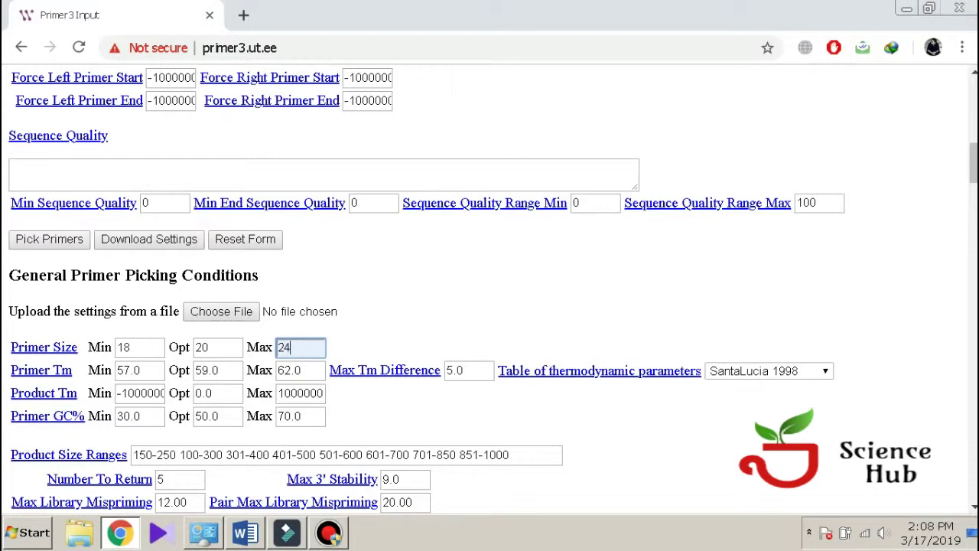
Step: Raise Primer GC% Min from 30 to 40.0 and run Pick Primers
click(130, 416)
key(BackSpace)
key(BackSpace)
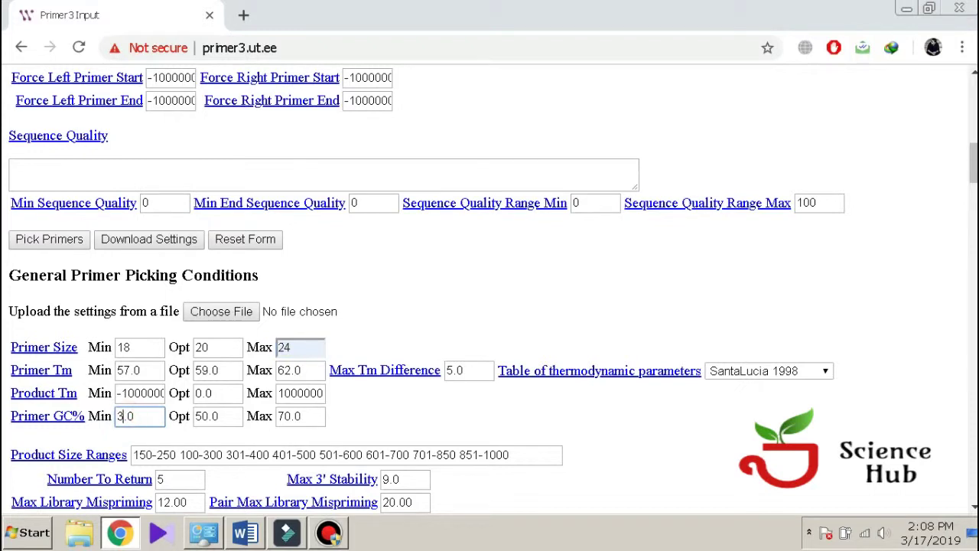
text(40)
scroll(489, 290, down, 4)
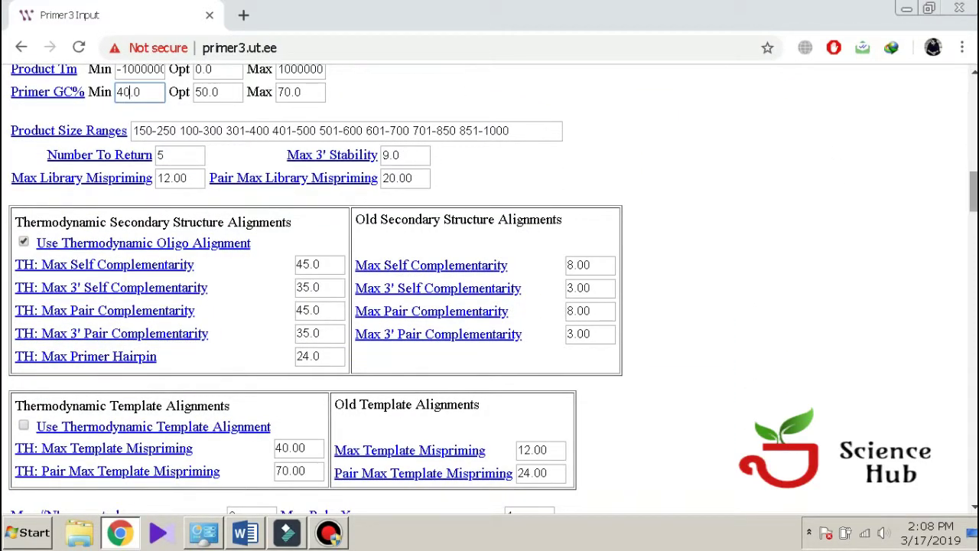
scroll(490, 291, down, 6)
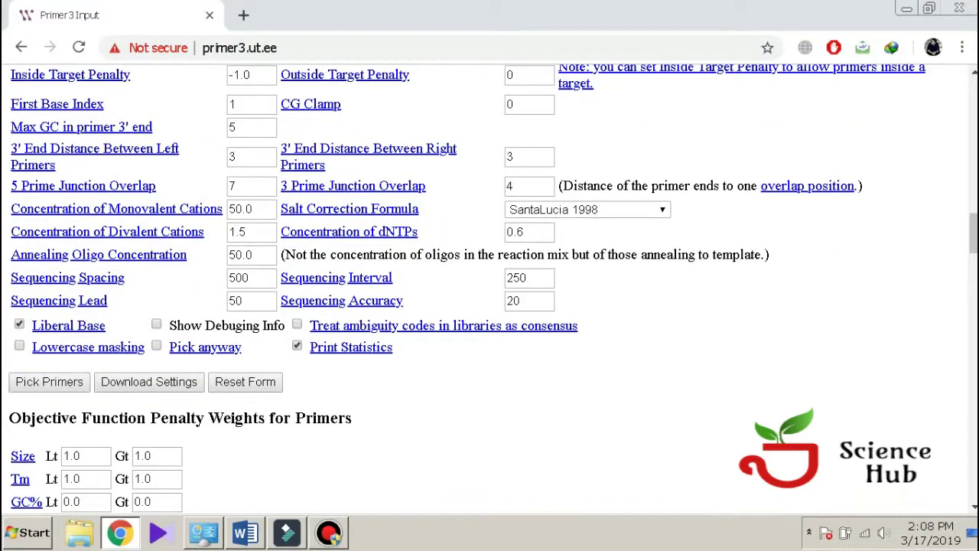
click(74, 382)
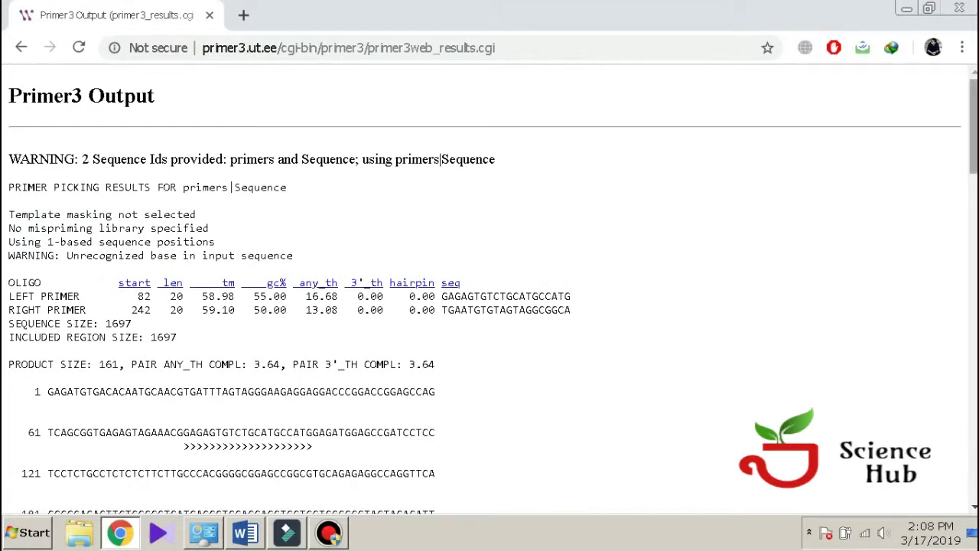
Step: Highlight the left primer sequence and its >>>> / <<<< binding positions on the template
scroll(490, 290, down, 2)
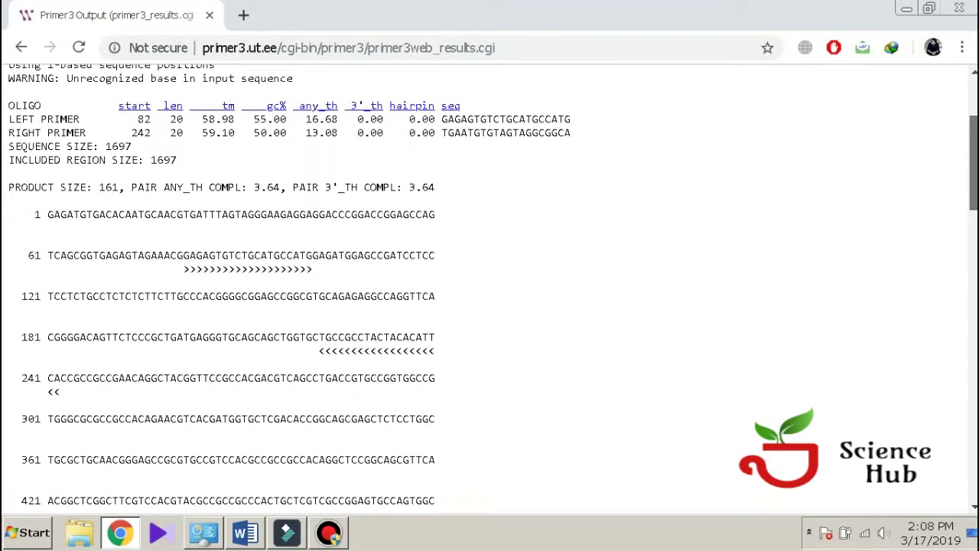
scroll(489, 291, up, 1)
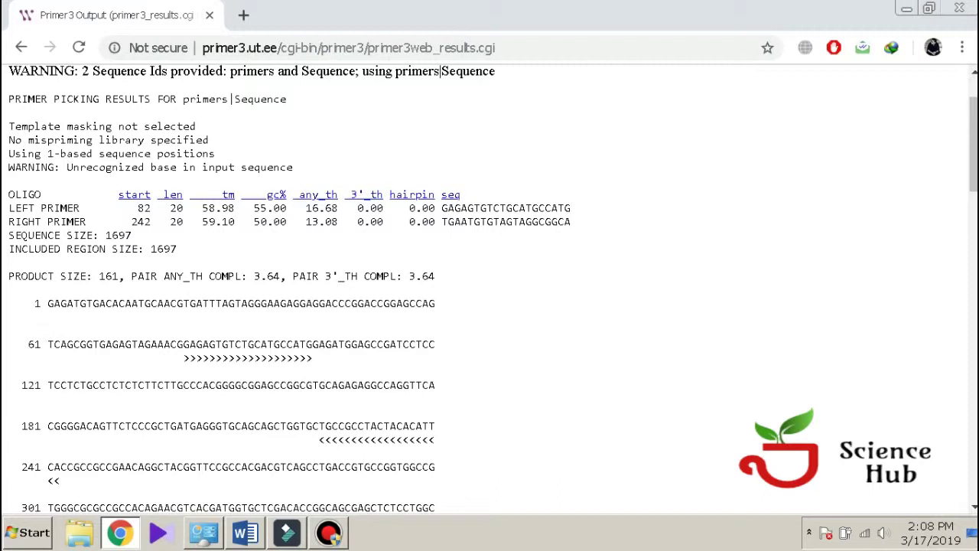
drag(581, 211, 441, 209)
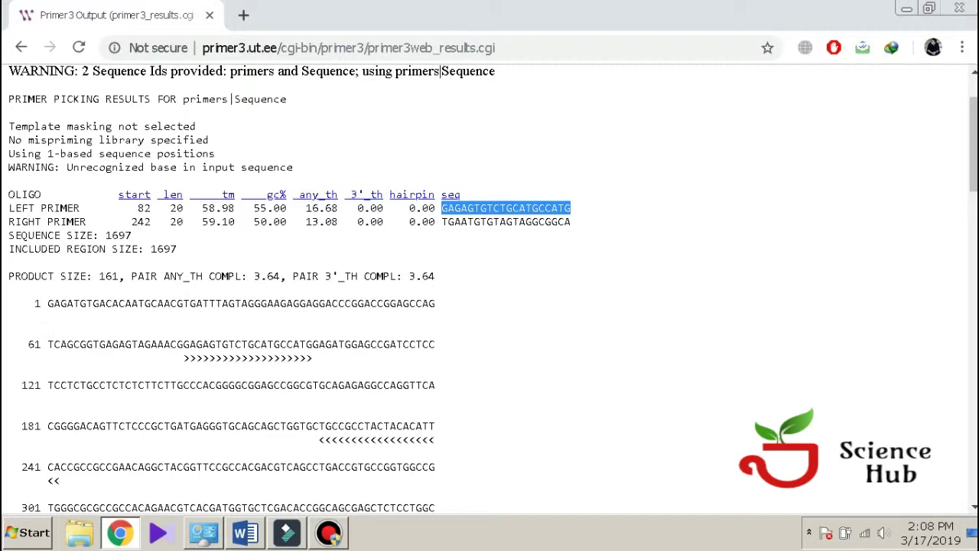
scroll(489, 290, down, 2)
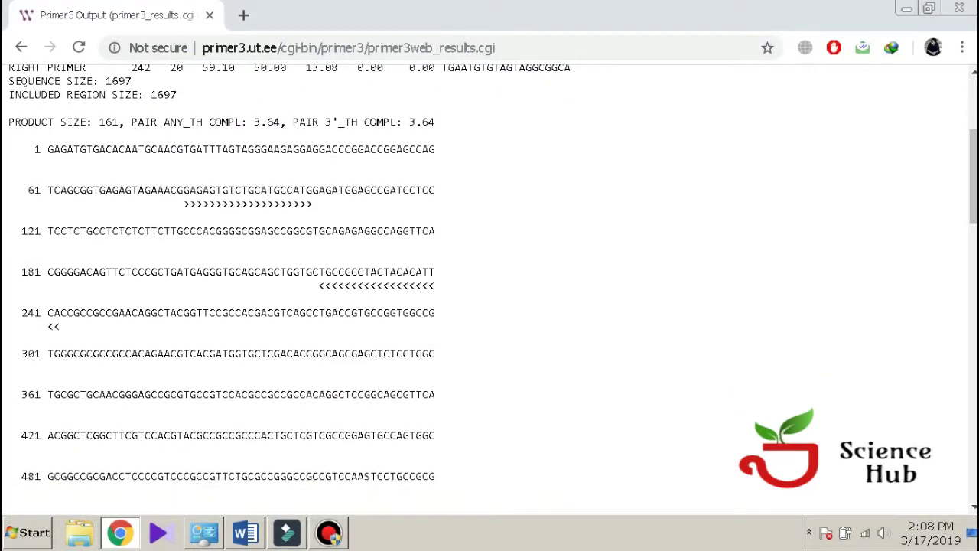
mouse_move(184, 203)
mouse_down()
mouse_move(442, 204)
mouse_move(292, 203)
mouse_up()
mouse_move(437, 291)
mouse_down()
mouse_move(349, 272)
mouse_move(437, 291)
mouse_up()
scroll(489, 290, down, 8)
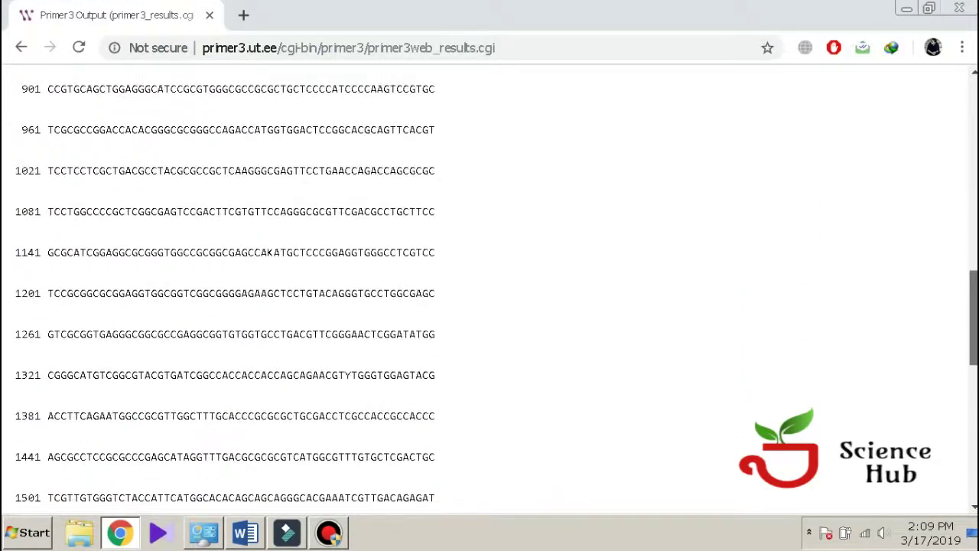
scroll(490, 290, down, 5)
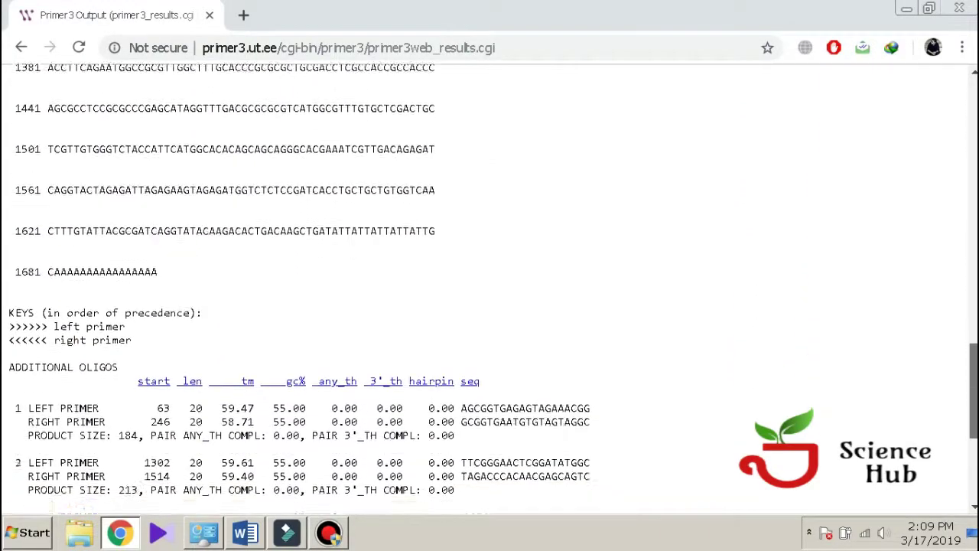
scroll(489, 291, down, 4)
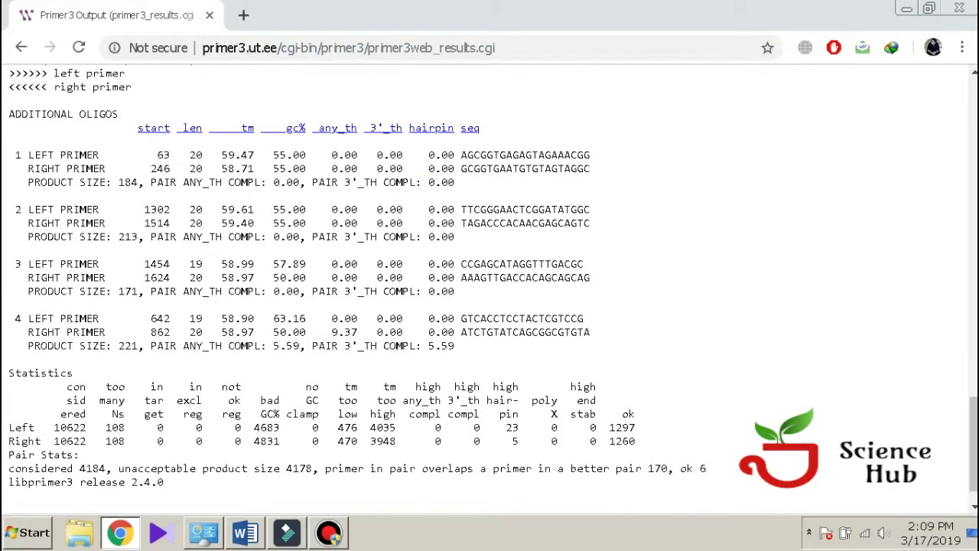
double_click(161, 154)
double_click(161, 169)
click(723, 285)
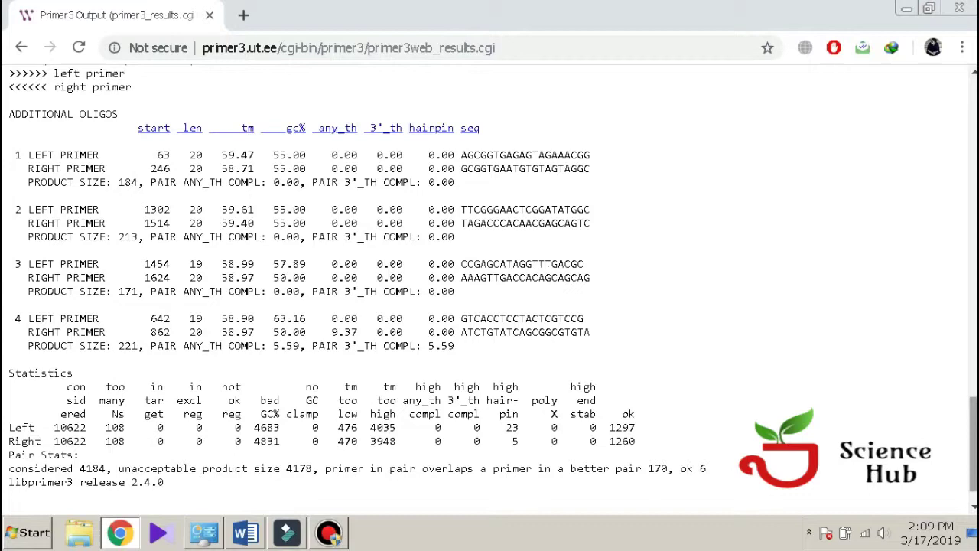
scroll(490, 291, up, 1)
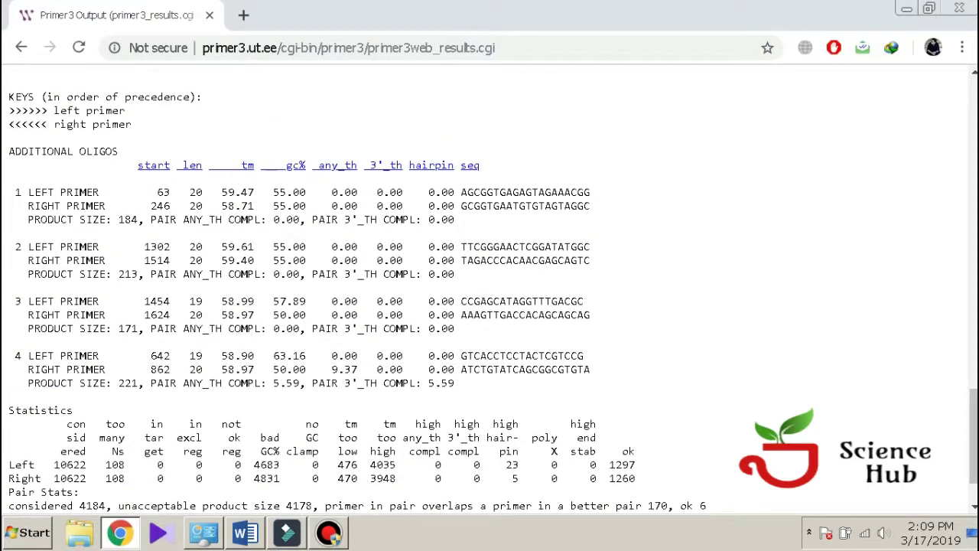
scroll(490, 291, up, 15)
scroll(489, 291, up, 1)
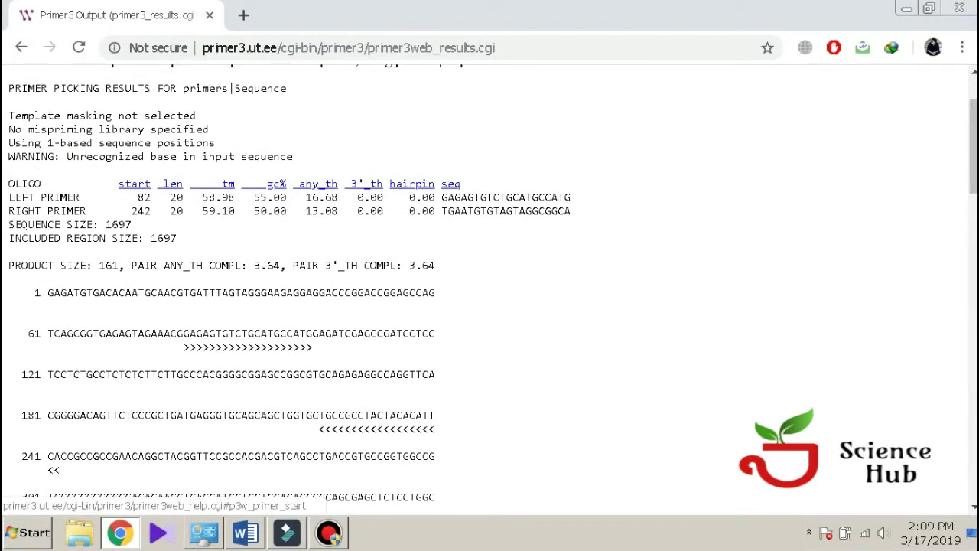
scroll(489, 291, down, 14)
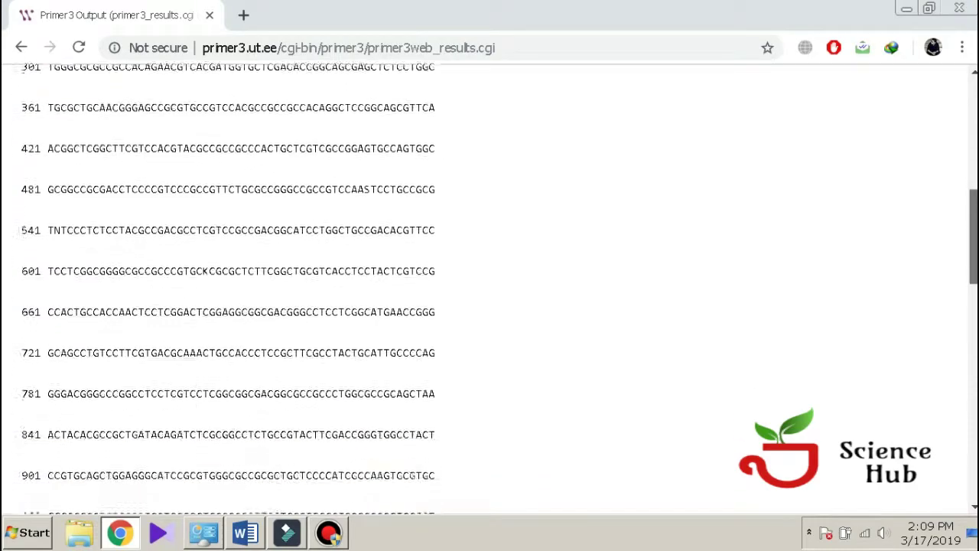
scroll(489, 291, down, 8)
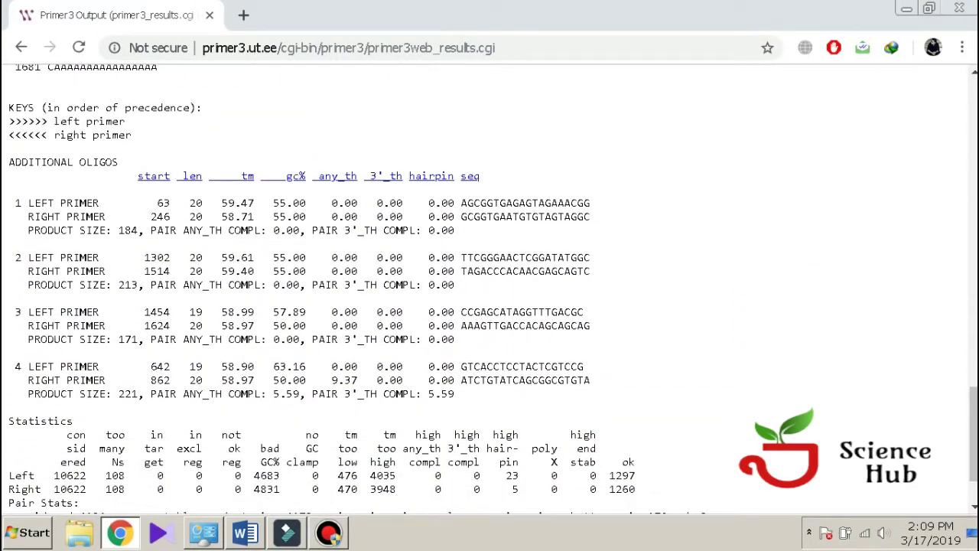
drag(150, 203, 170, 203)
scroll(490, 290, down, 2)
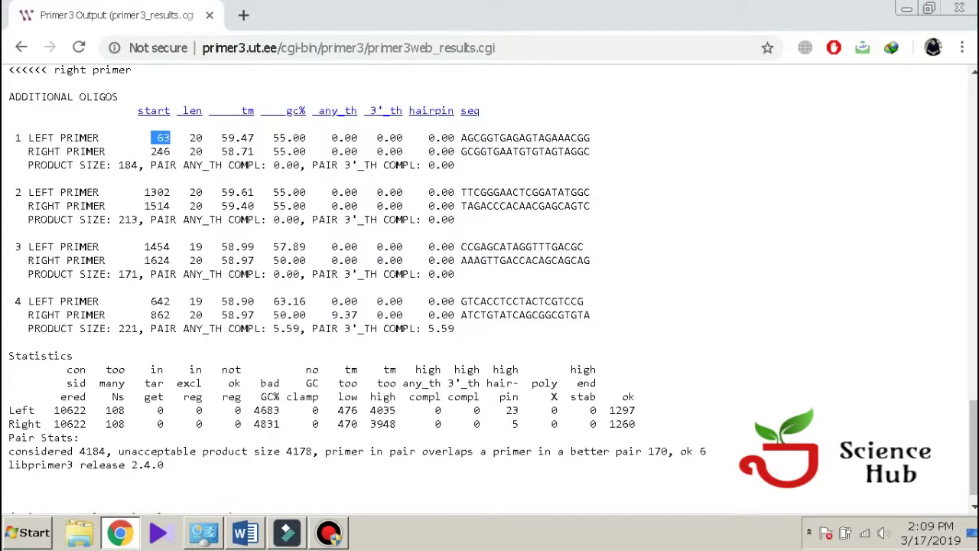
double_click(149, 260)
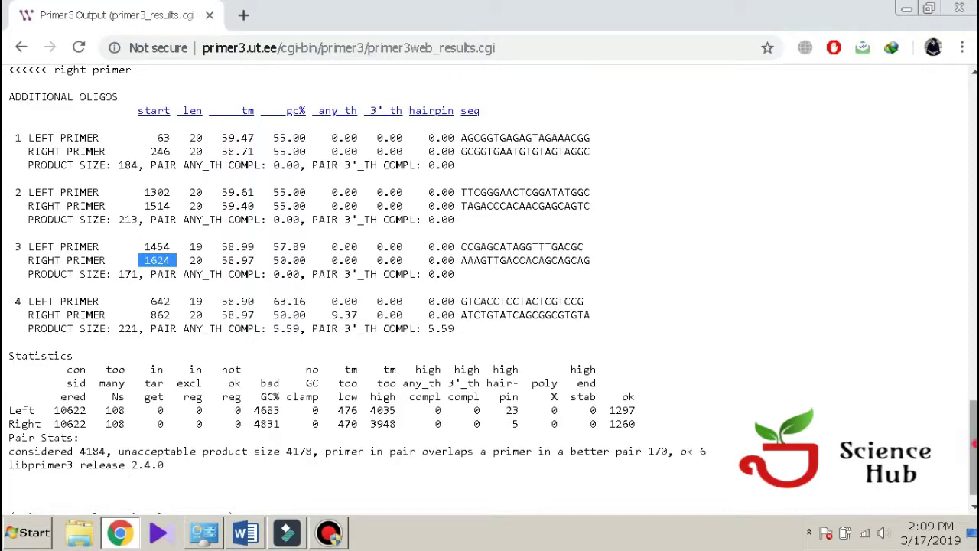
scroll(973, 447, down, 1)
scroll(973, 447, up, 3)
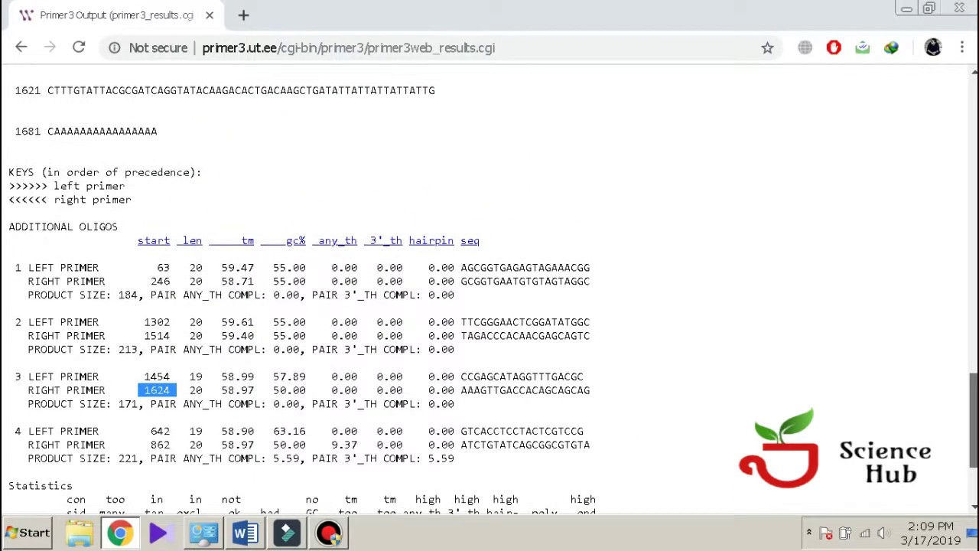
scroll(972, 416, up, 15)
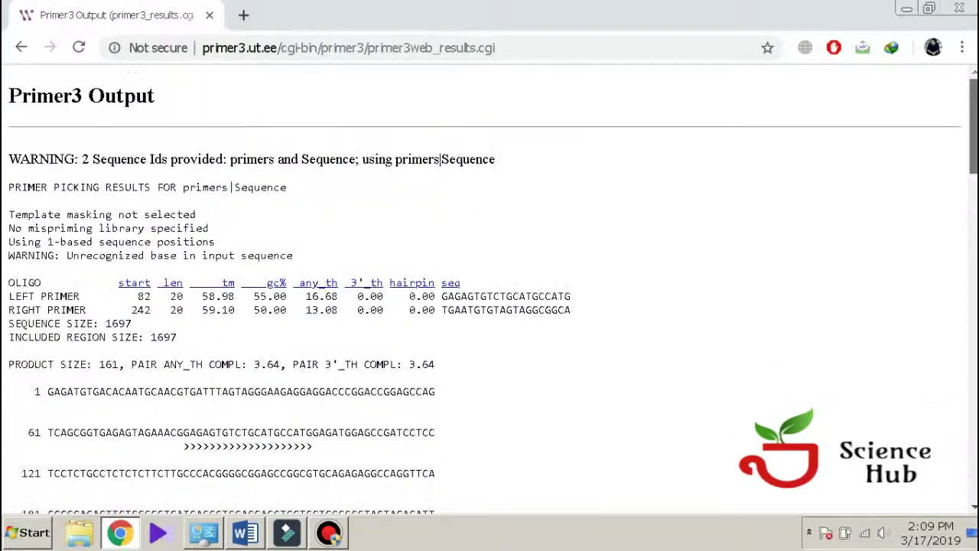